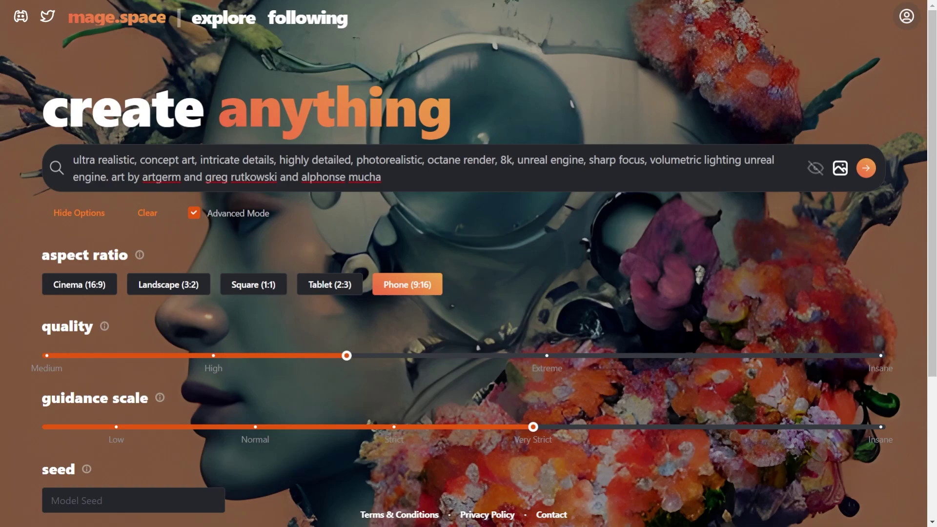
Scroll through the finished 512 x 904 trench-coated male spy image and its generation details
scroll(469, 263, down, 3)
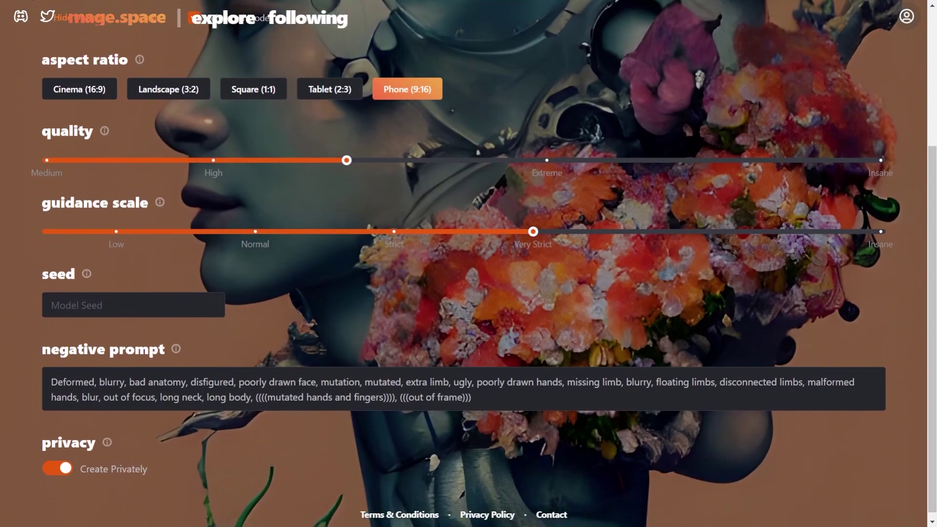
scroll(469, 264, up, 3)
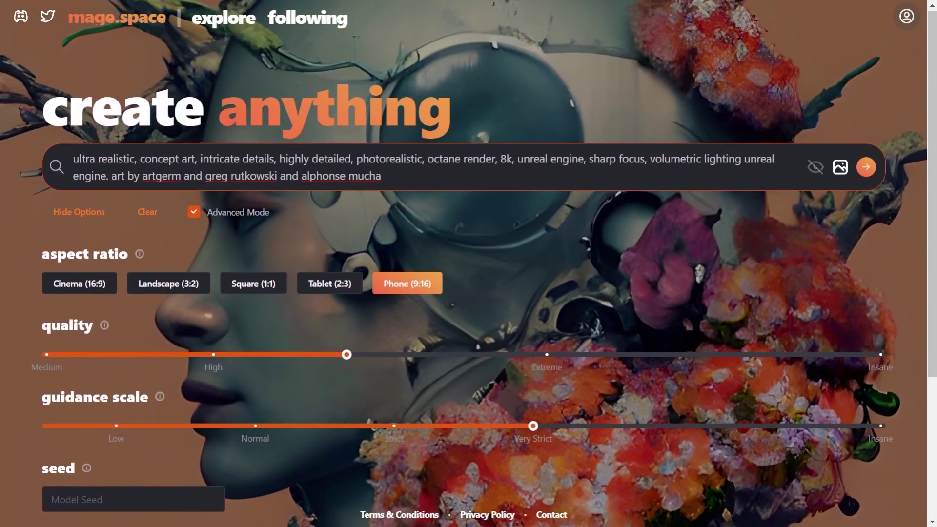
scroll(469, 263, down, 2)
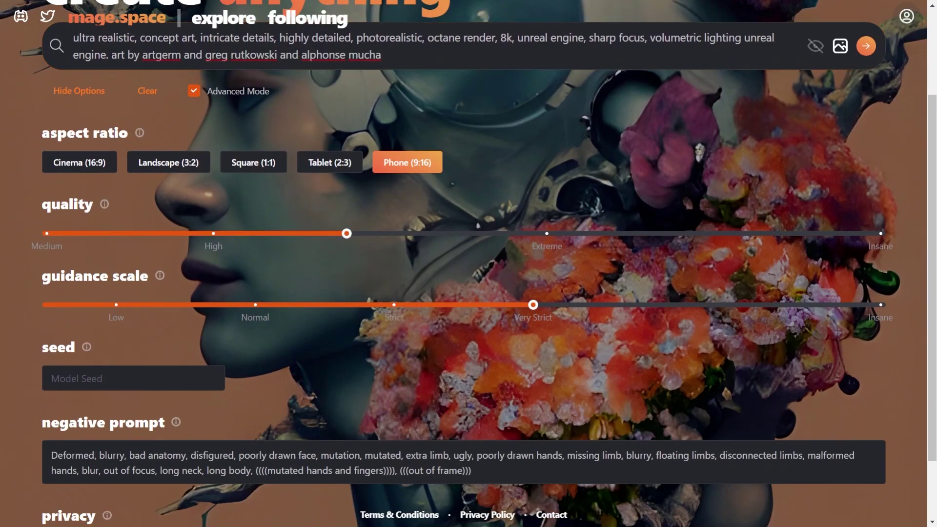
scroll(469, 263, up, 3)
scroll(469, 264, down, 3)
scroll(468, 264, up, 3)
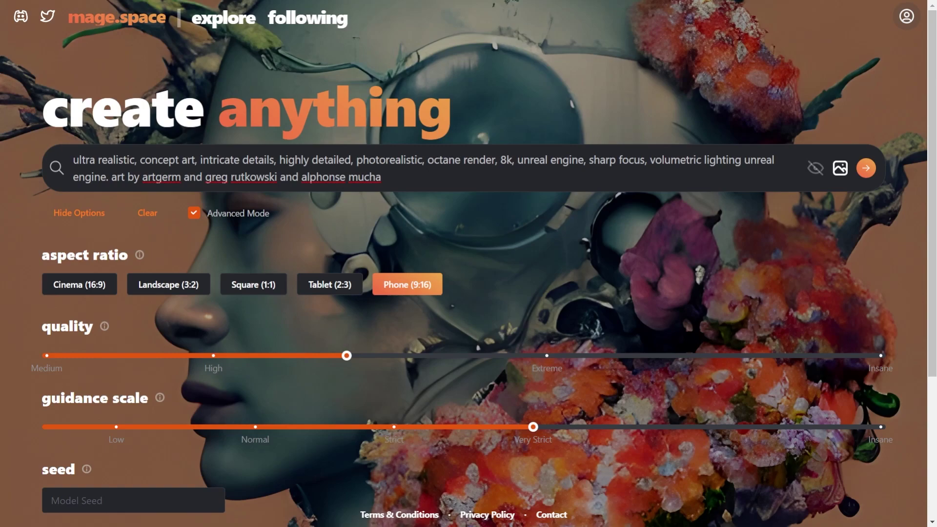
scroll(469, 264, down, 4)
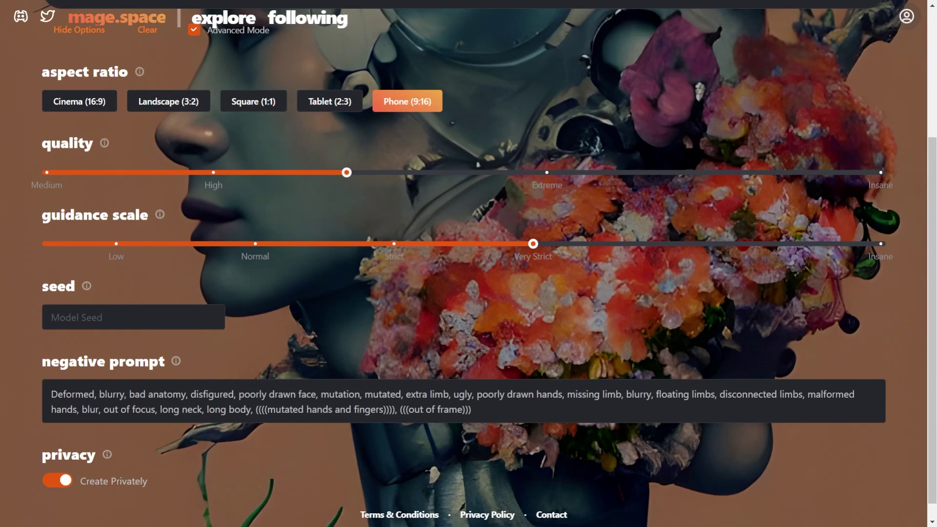
scroll(469, 264, up, 4)
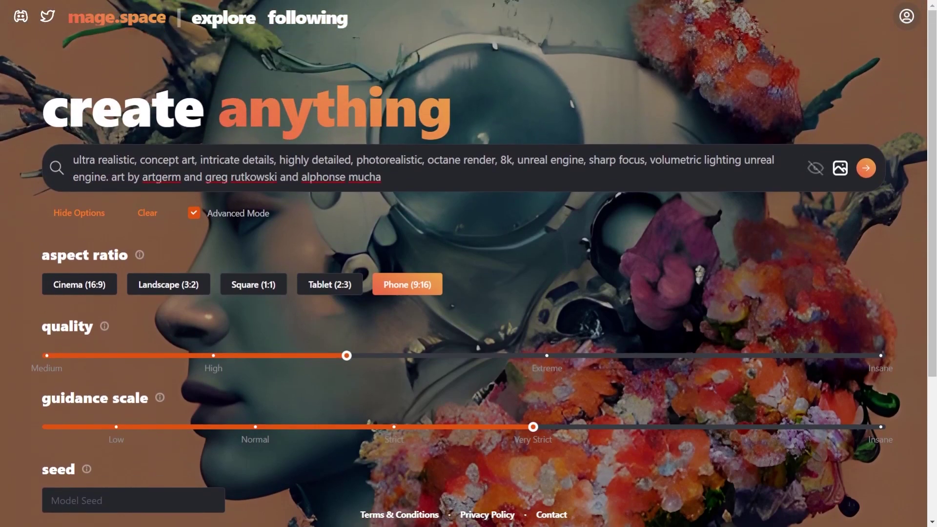
scroll(534, 244, down, 4)
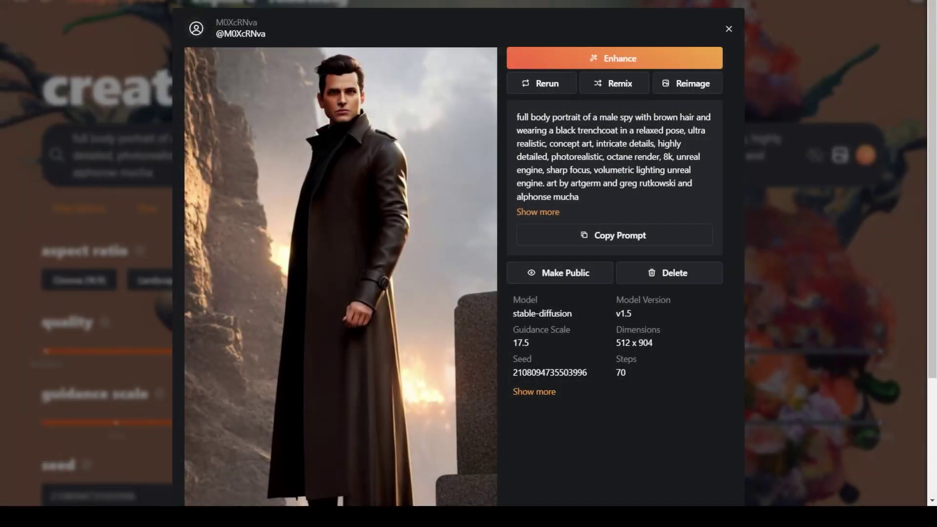
Insert 'smiling' before 'male' in the spy prompt and regenerate with the same seed
scroll(464, 254, down, 3)
scroll(463, 254, up, 3)
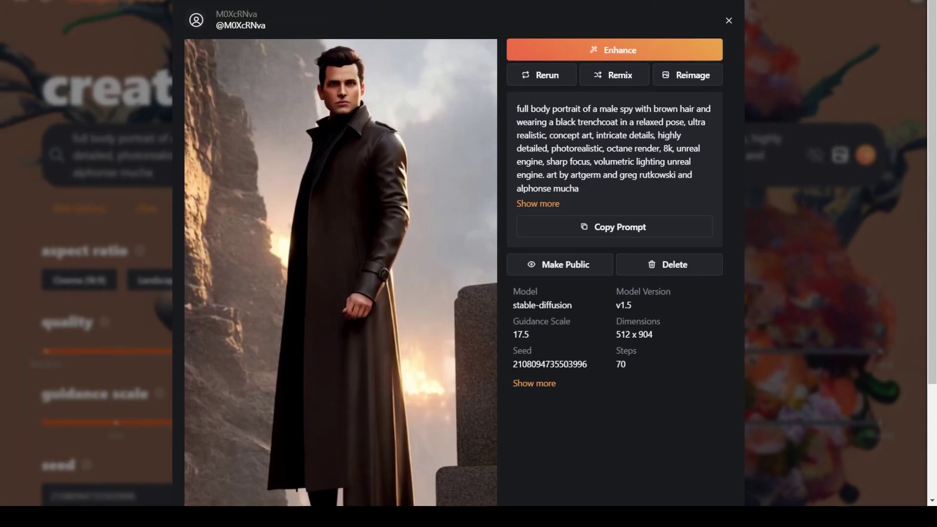
scroll(463, 254, down, 3)
scroll(463, 254, up, 3)
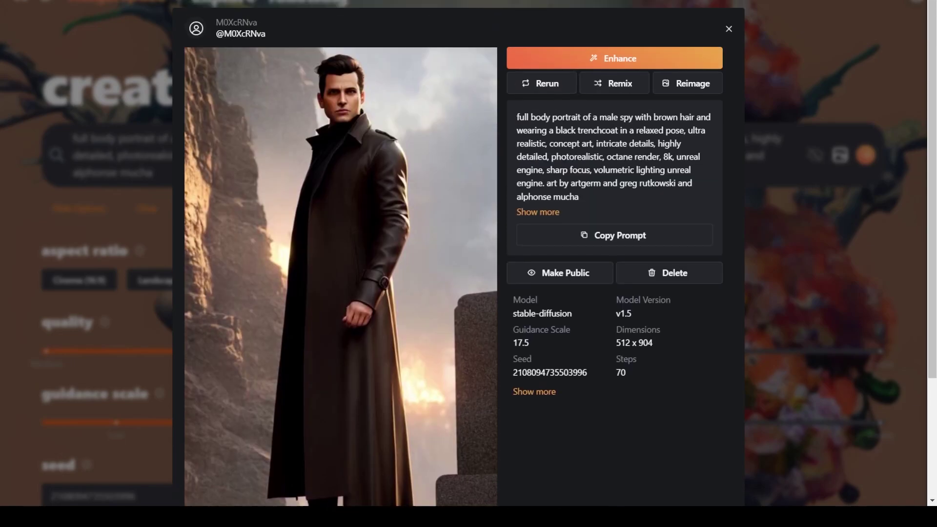
scroll(463, 254, down, 2)
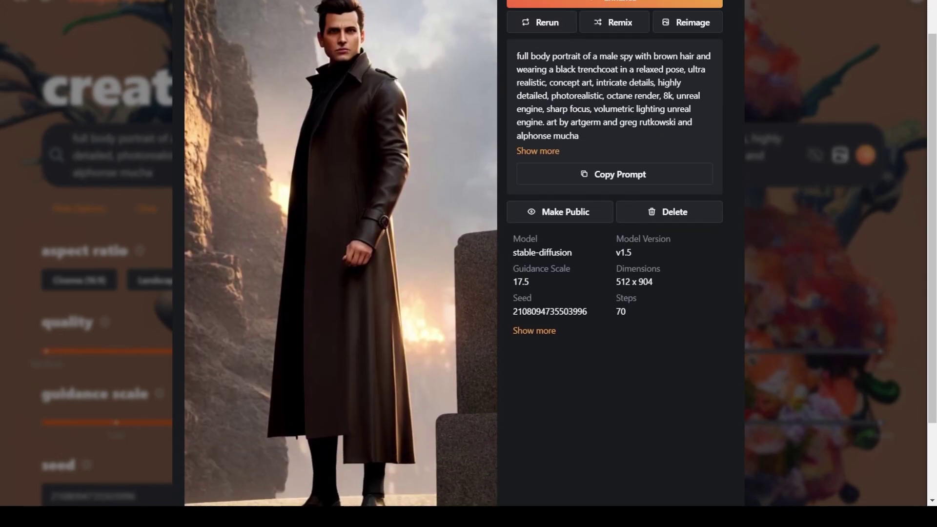
key(Escape)
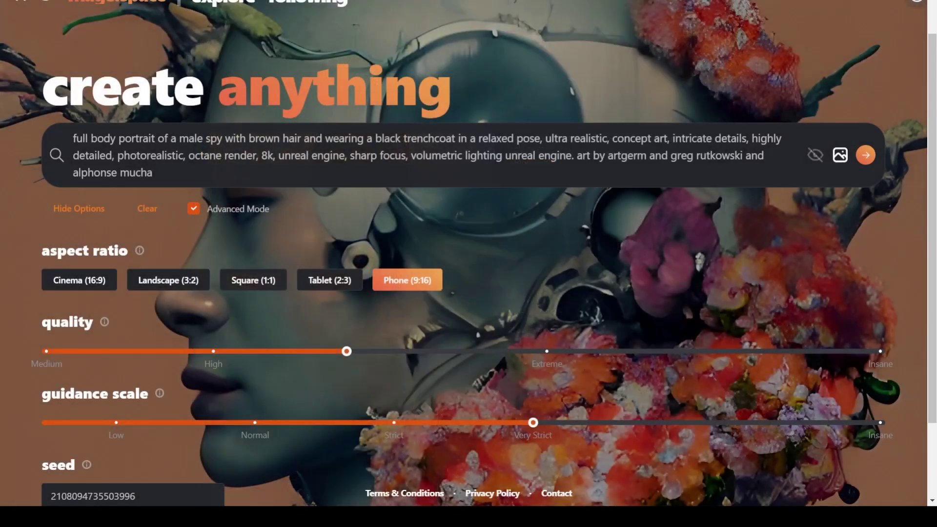
click(179, 138)
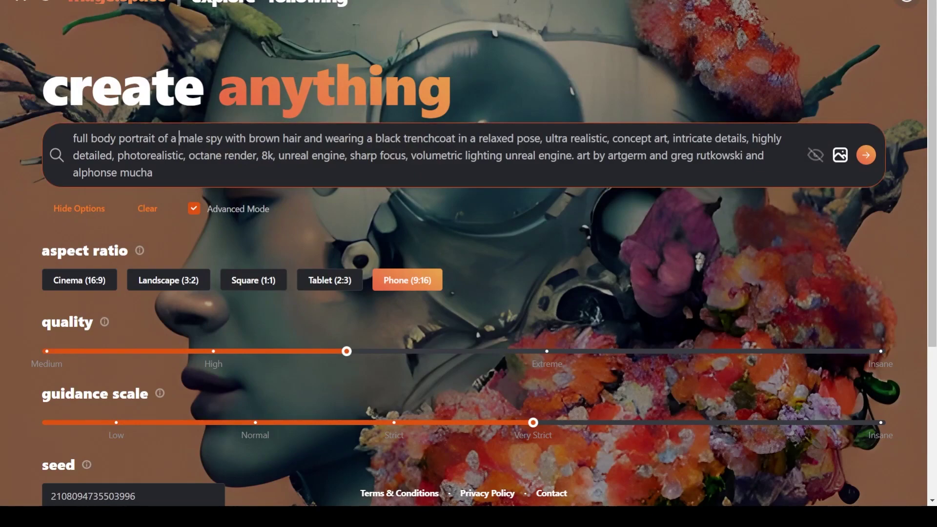
text(smiling)
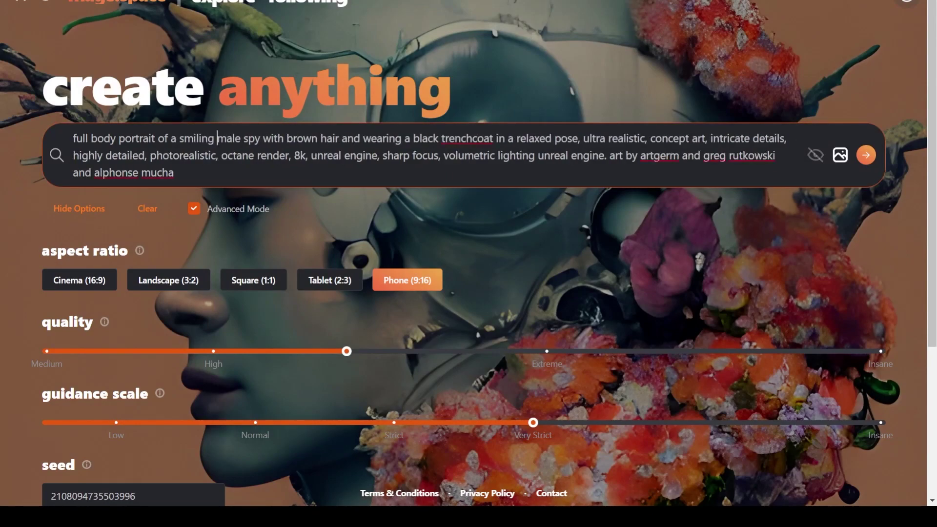
key(Return)
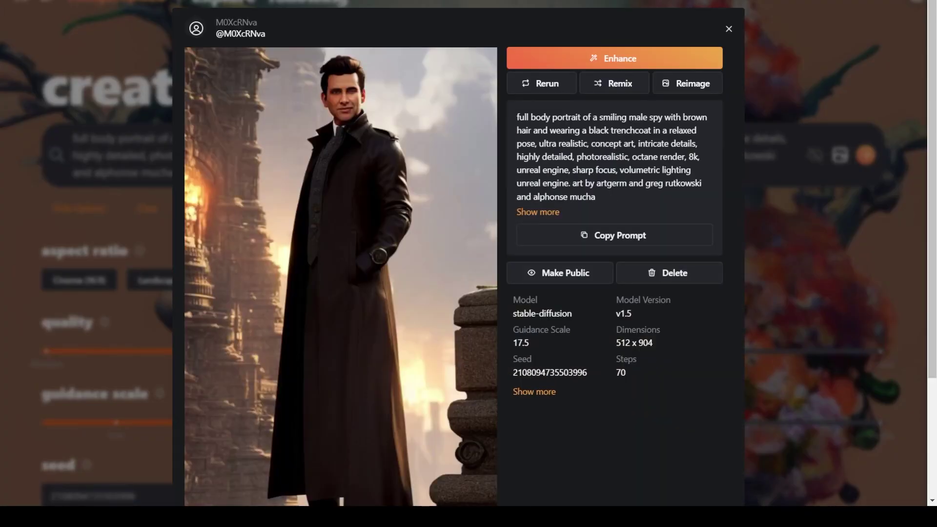
Scroll the enhanced 2048 x 3616 smiling spy creation down to its download icon
scroll(463, 263, down, 3)
scroll(464, 264, up, 3)
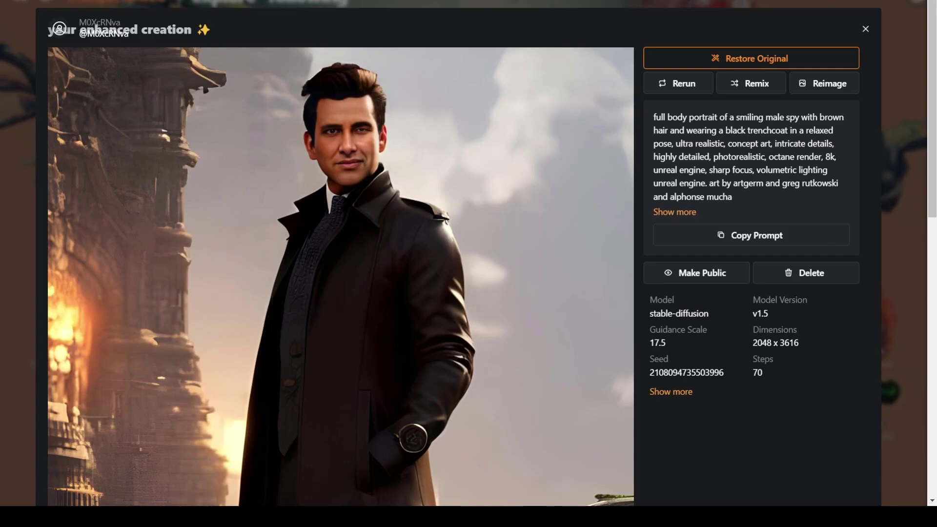
scroll(342, 263, down, 7)
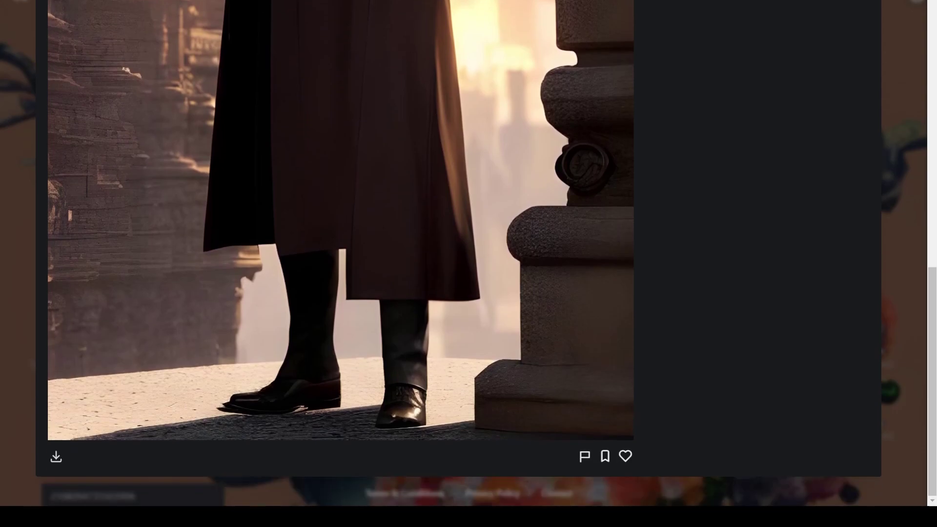
scroll(341, 254, up, 5)
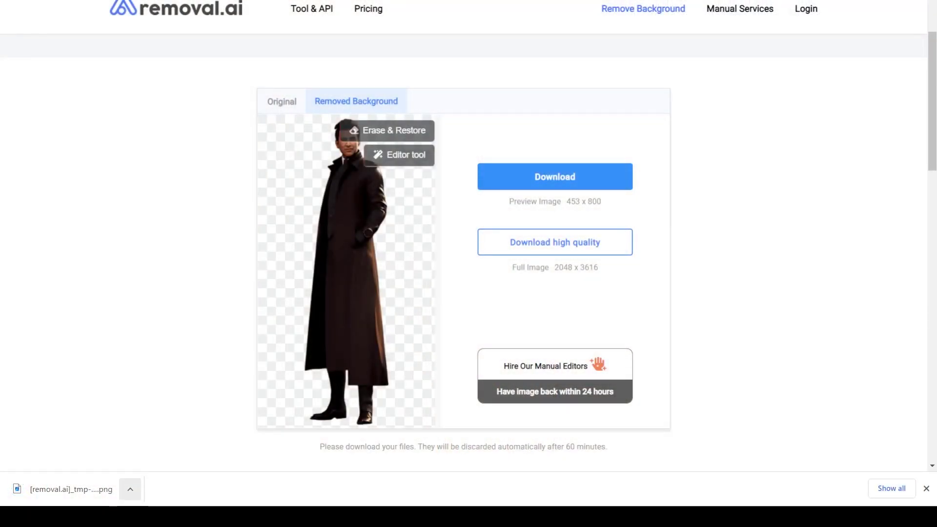
Open the options menu for the downloaded spy PNG, then dismiss it
click(129, 489)
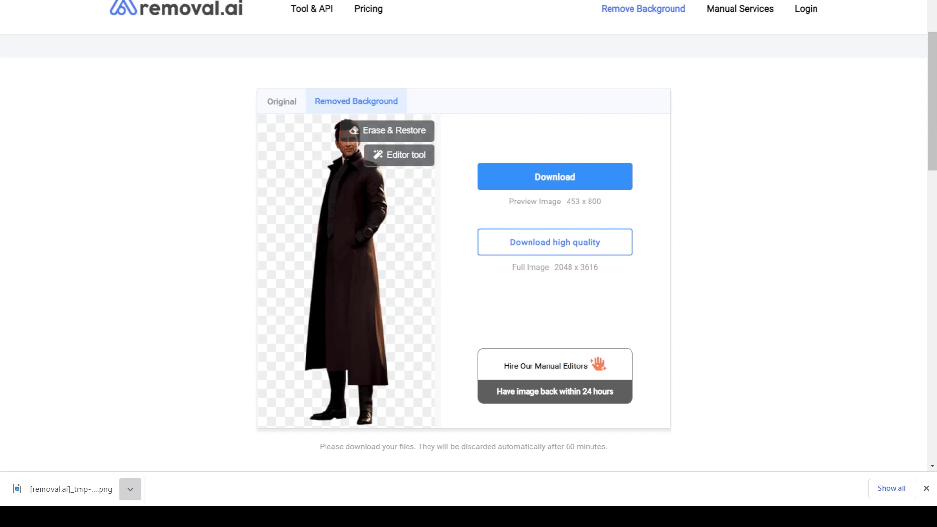
key(Escape)
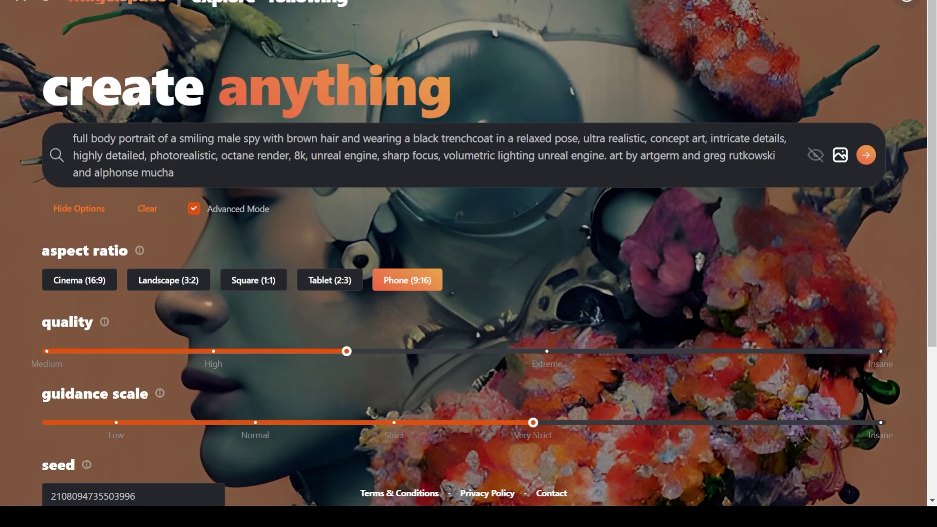
Replace the prompt's opening character description with a calm blond female spy description
drag(73, 139, 578, 138)
key(ctrl+v)
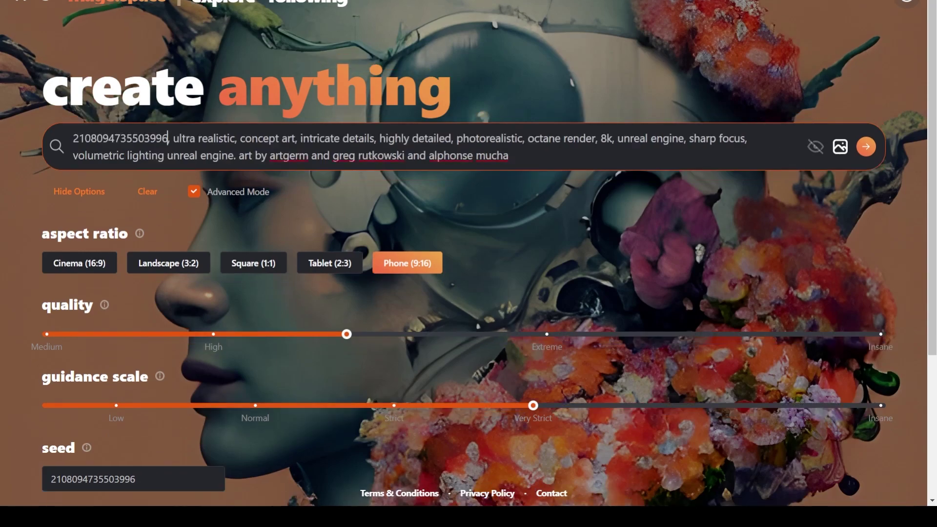
key(ctrl+z)
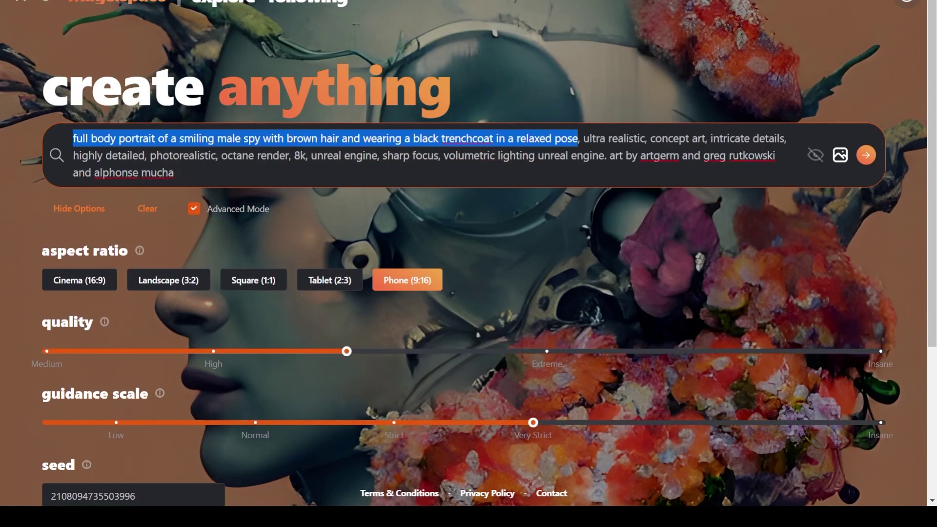
key(alt+Tab)
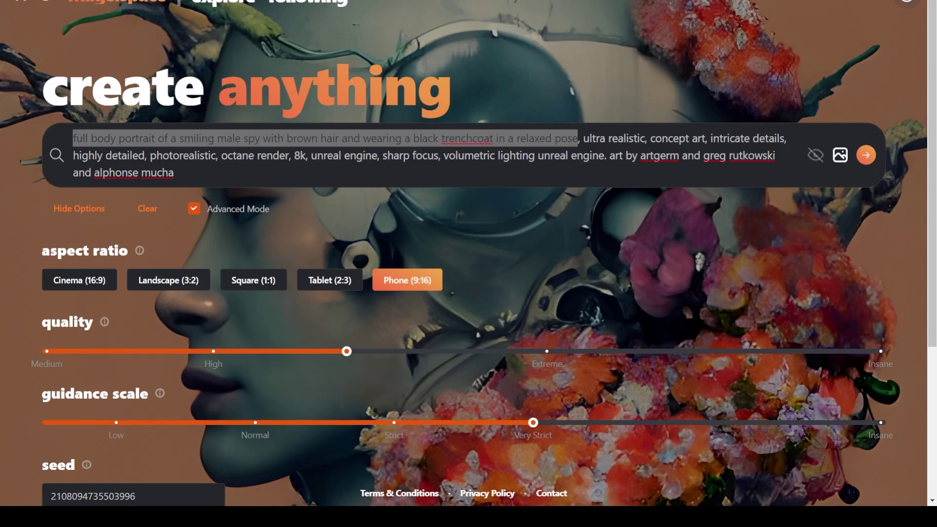
key(alt+Tab)
text(full body portrait of a calm female spy with blond hair and wearing a black trenchcoat in a relaxed pose)
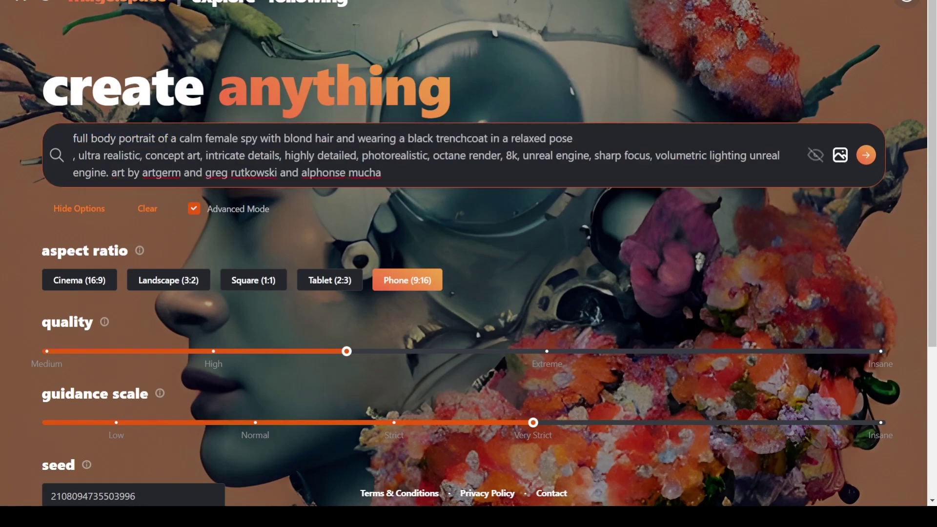
key(BackSpace)
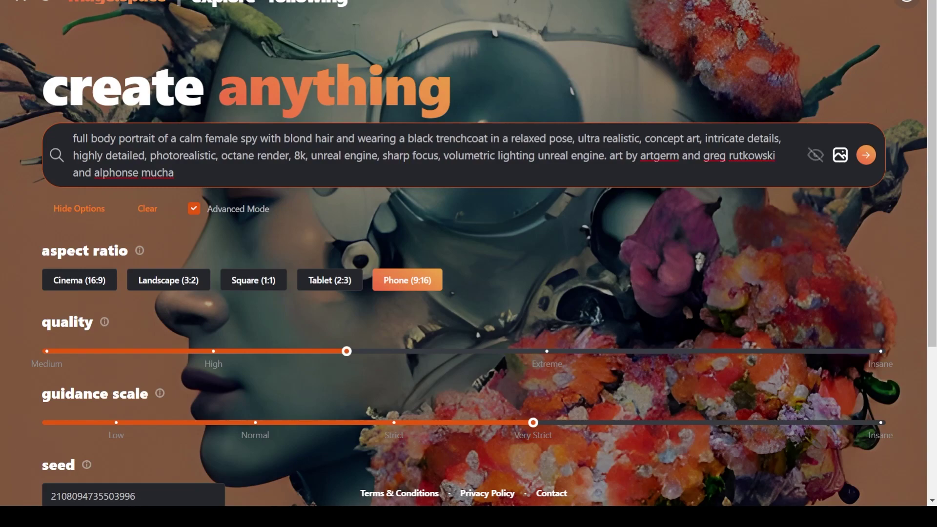
Review the generated 512 x 904 blond female spy image details, then close them
scroll(469, 264, down, 3)
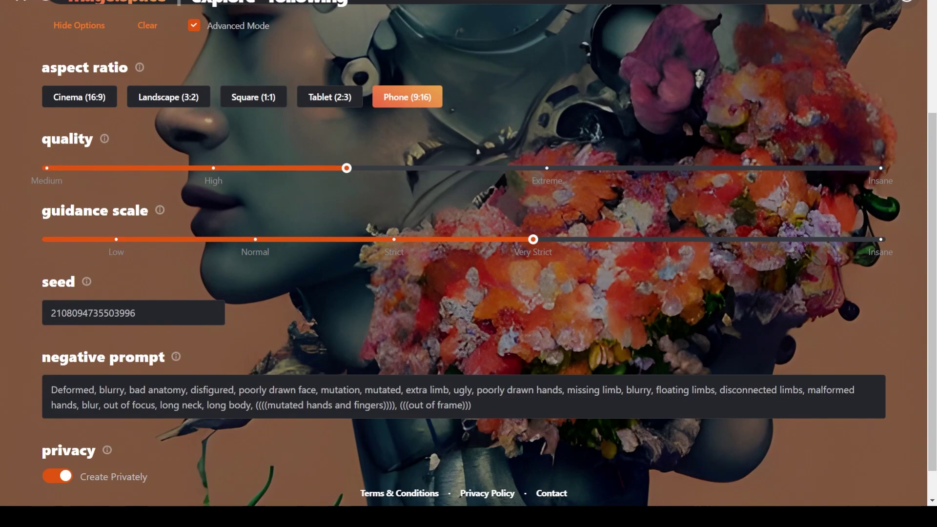
drag(136, 312, 49, 312)
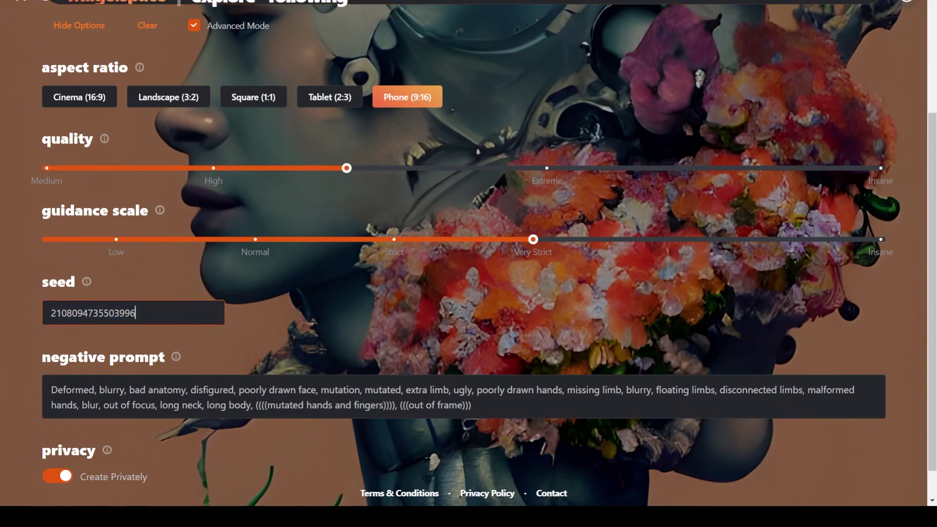
scroll(468, 264, up, 3)
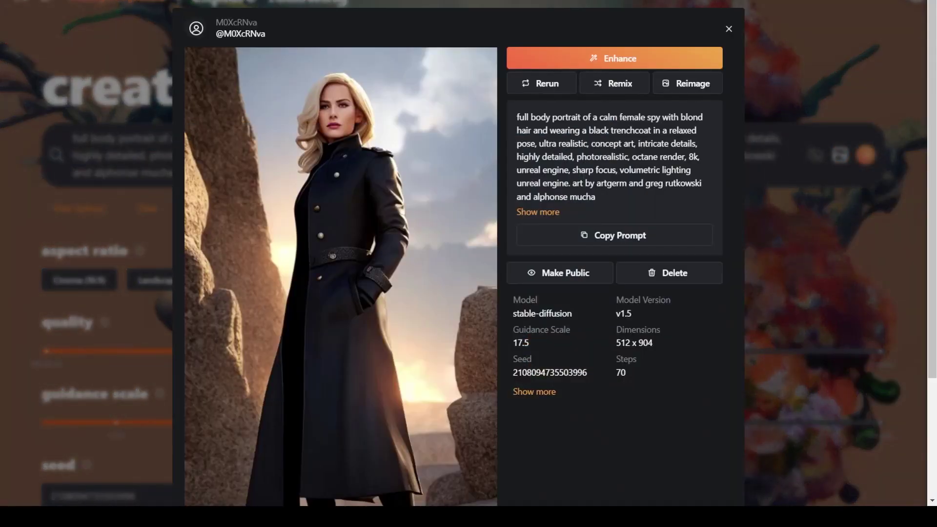
scroll(459, 263, down, 3)
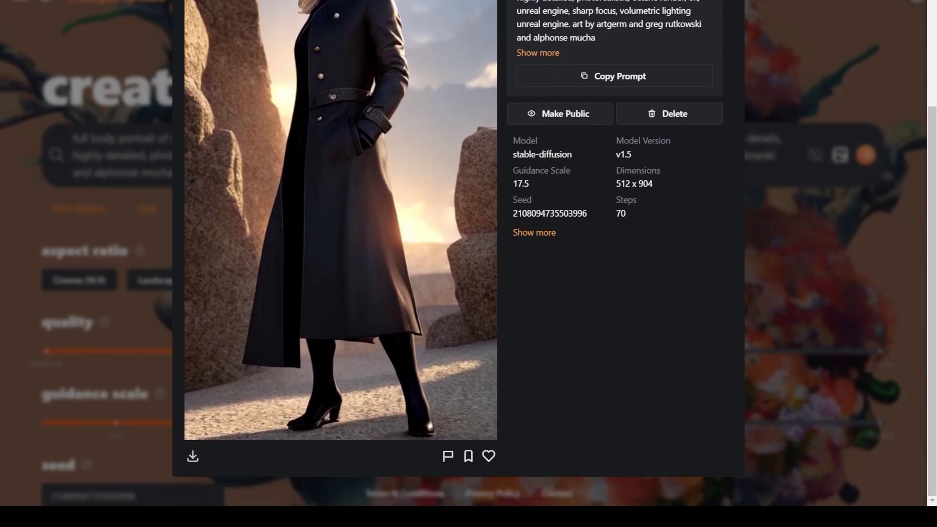
scroll(460, 264, up, 3)
scroll(459, 263, down, 1)
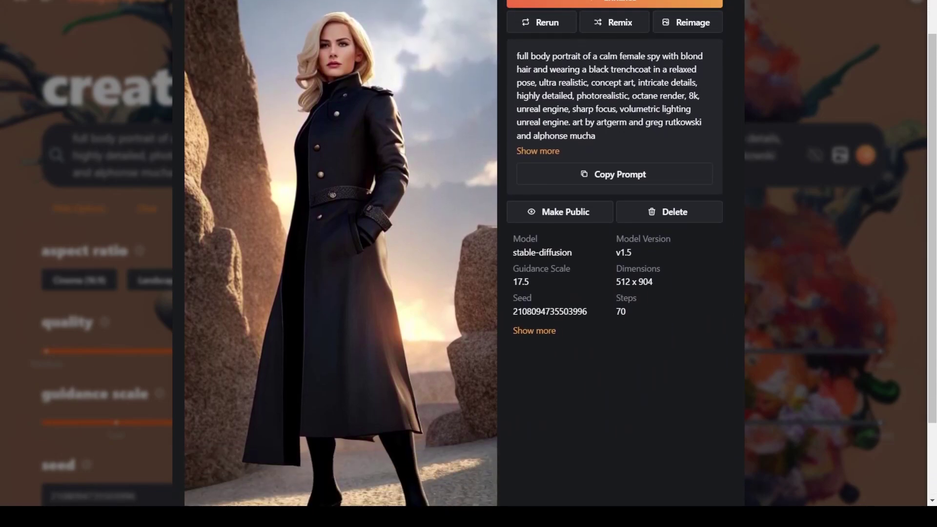
scroll(458, 263, up, 1)
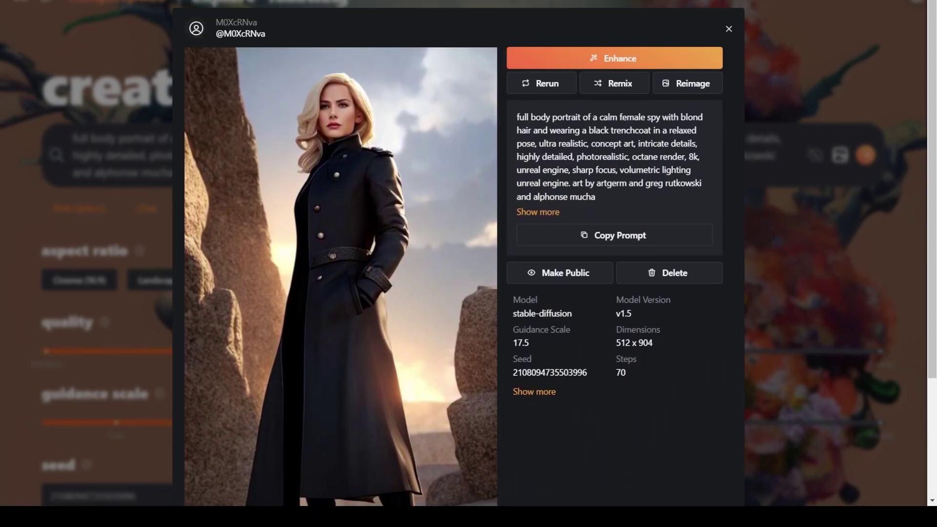
key(Escape)
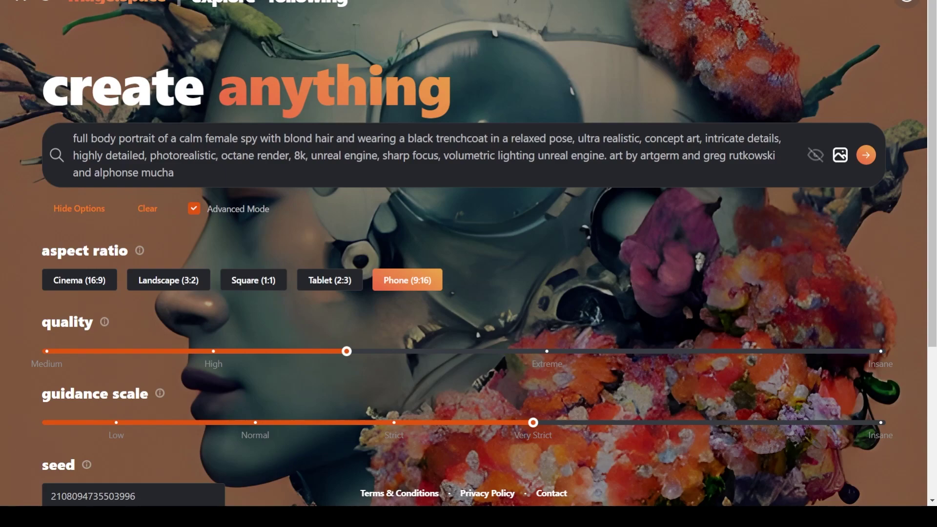
key(ctrl+shift+Right)
key(ctrl+shift+Right)
key(ctrl+shift+Right)
key(ctrl+shift+Right)
key(ctrl+shift+Right)
key(ctrl+shift+Right)
key(ctrl+shift+Right)
key(ctrl+shift+Right)
key(ctrl+shift+Right)
key(ctrl+shift+Right)
key(ctrl+shift+Right)
key(ctrl+shift+Right)
key(ctrl+shift+Right)
key(ctrl+shift+Right)
key(ctrl+shift+Right)
key(ctrl+shift+Right)
key(ctrl+shift+Right)
key(ctrl+shift+Right)
key(ctrl+shift+Right)
key(ctrl+shift+Right)
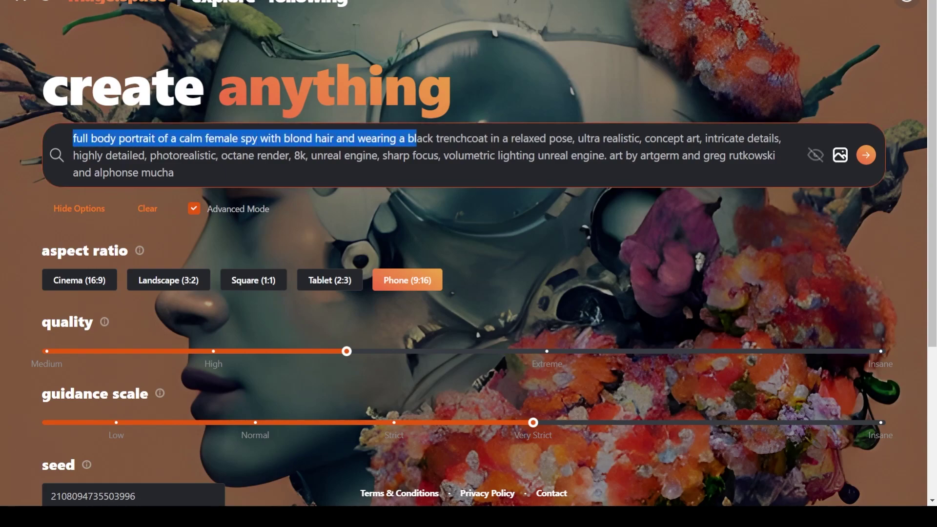
text(full body portrait of a male surfer with blond hair and wearing bahama trousers and a straw hat in a relaxed pose)
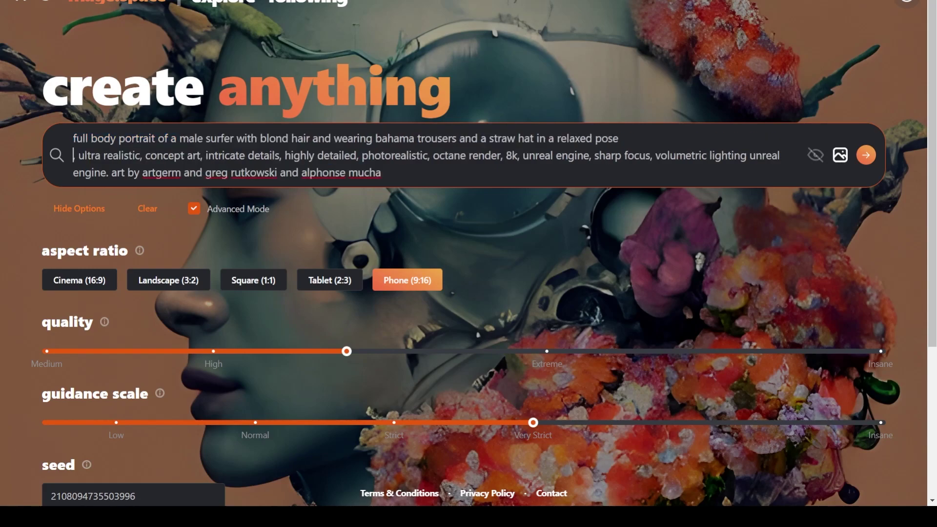
scroll(464, 263, down, 4)
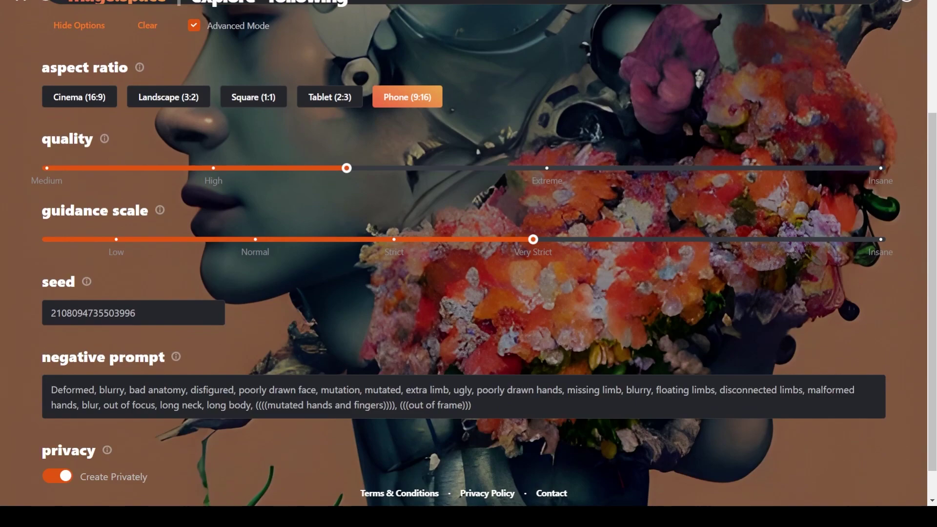
drag(136, 312, 50, 313)
key(ctrl+v)
scroll(463, 264, up, 4)
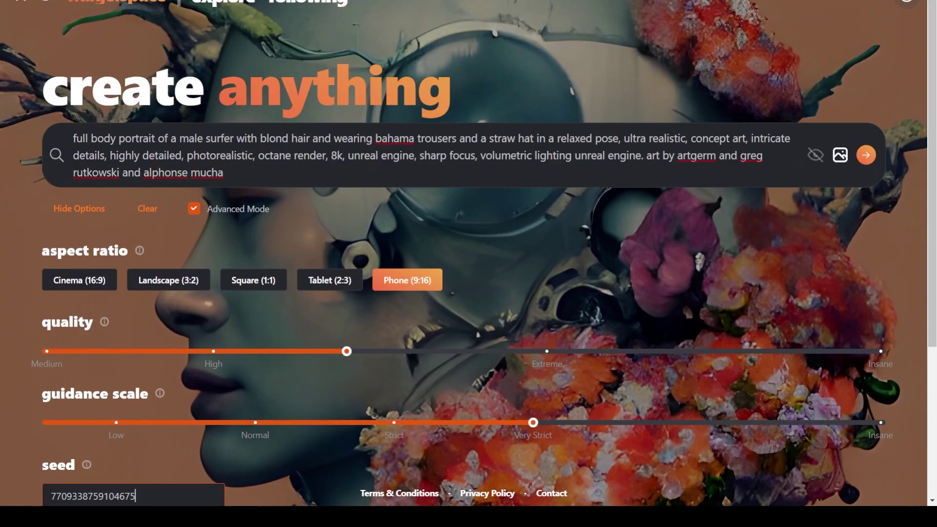
key(Return)
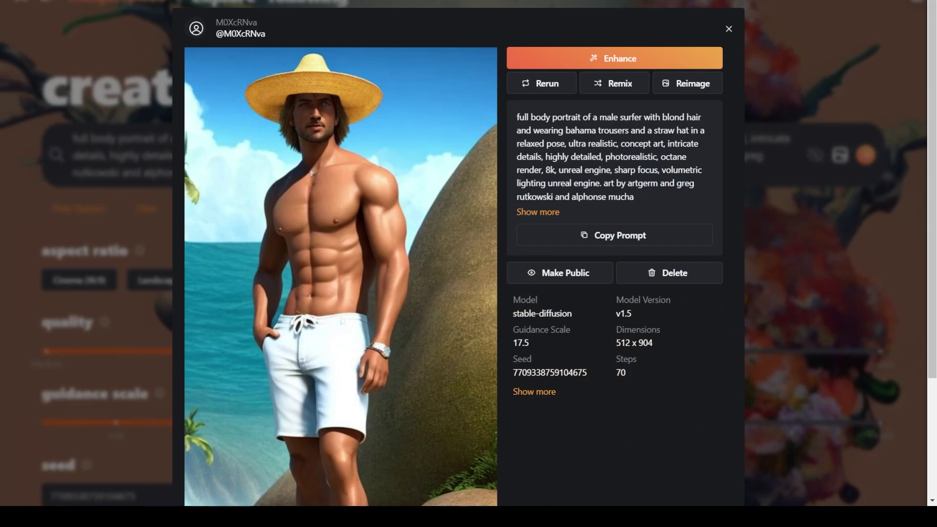
Scroll through the generated 512 x 904 straw-hat surfer image and its details
scroll(464, 264, down, 3)
scroll(463, 264, up, 1)
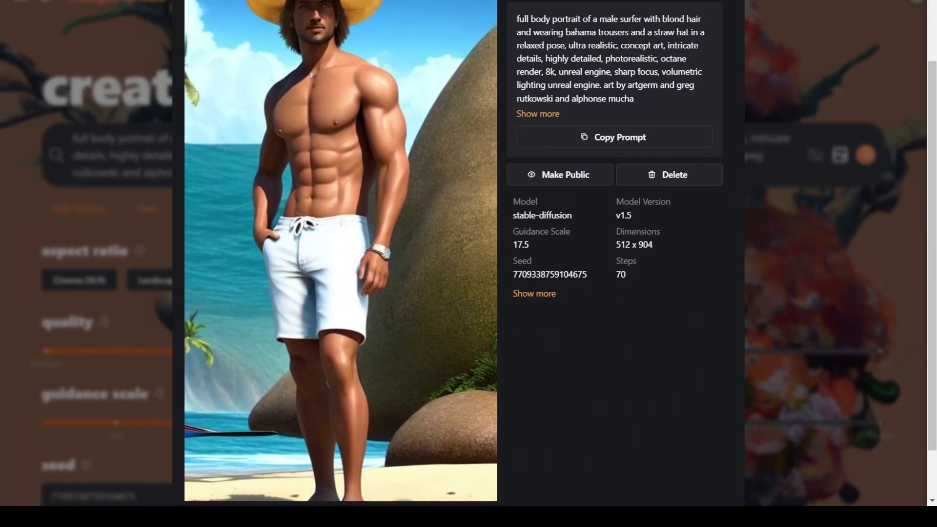
scroll(463, 264, up, 2)
scroll(464, 264, down, 1)
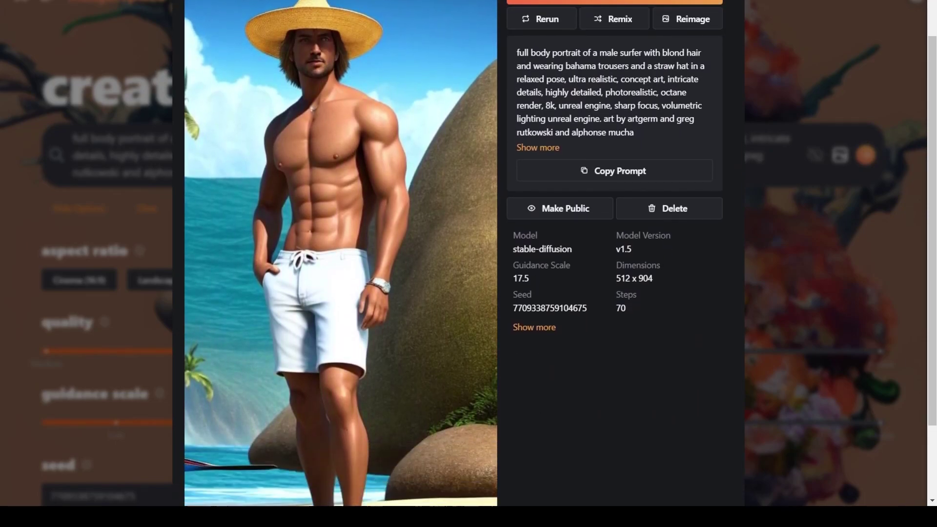
scroll(463, 263, down, 2)
scroll(464, 264, up, 1)
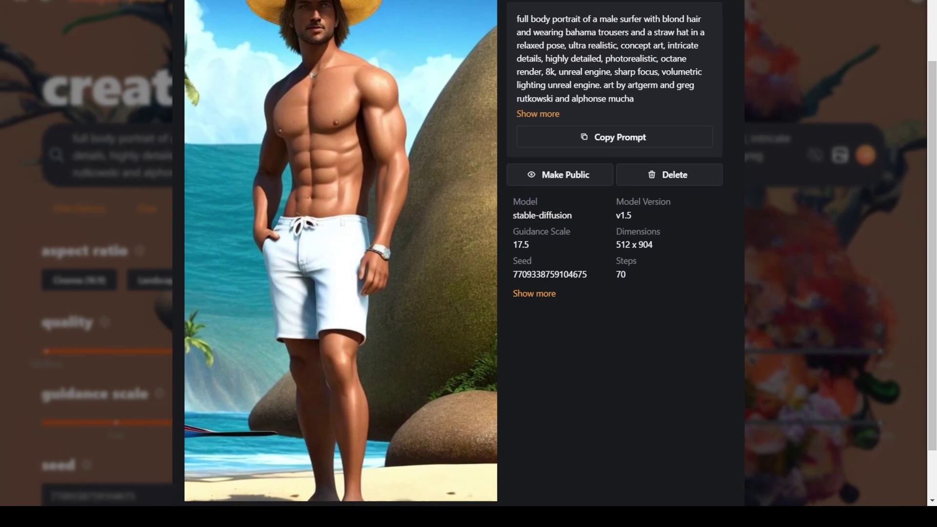
scroll(464, 263, up, 2)
scroll(464, 264, down, 1)
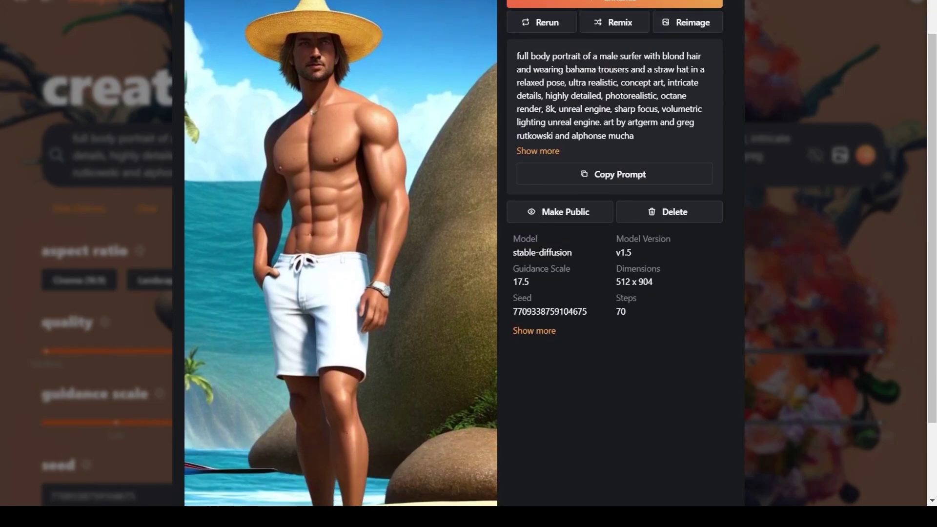
scroll(464, 263, up, 1)
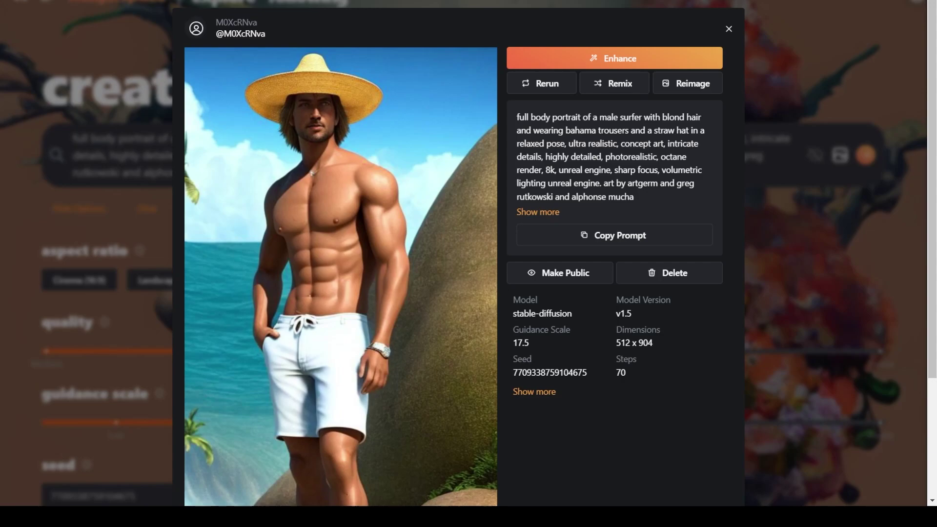
key(Escape)
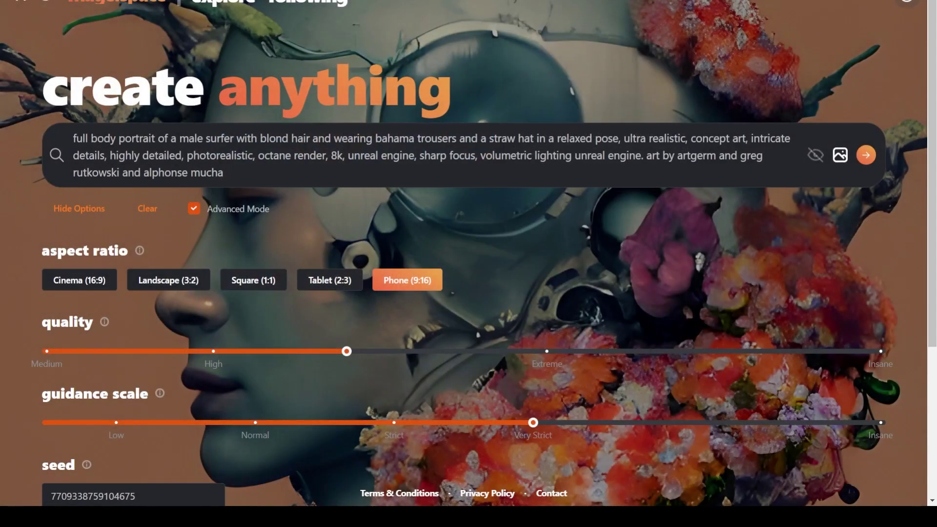
drag(74, 138, 619, 139)
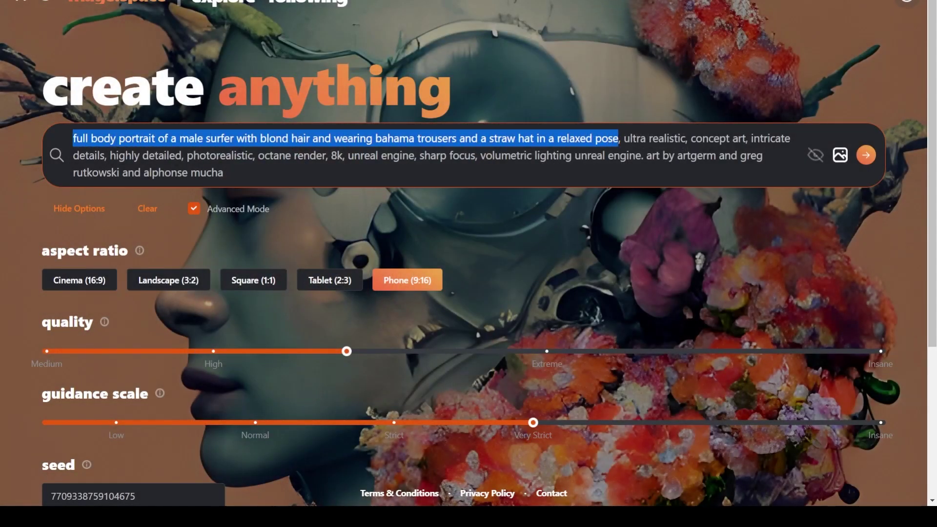
text(full body portrait of a female adventurer with blond hair and wearing a brown leather corset and black leather pants in a relaxed pose)
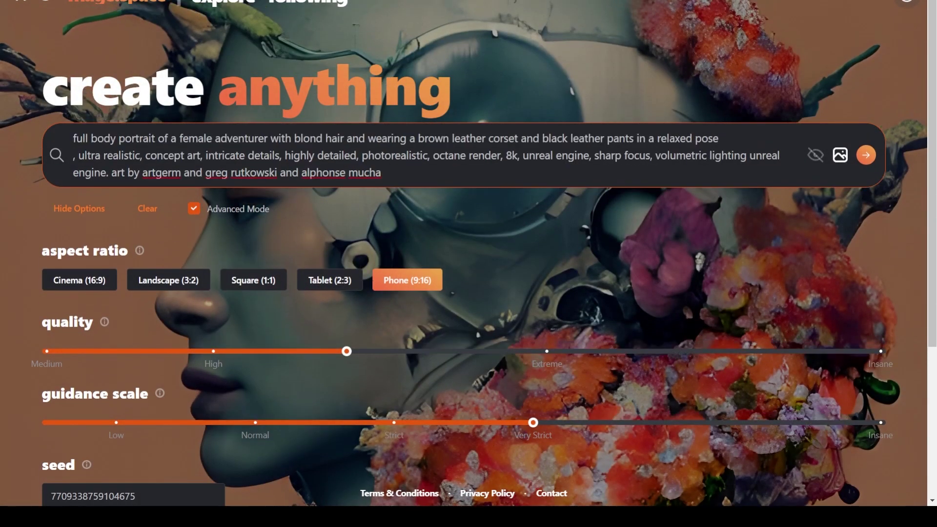
key(BackSpace)
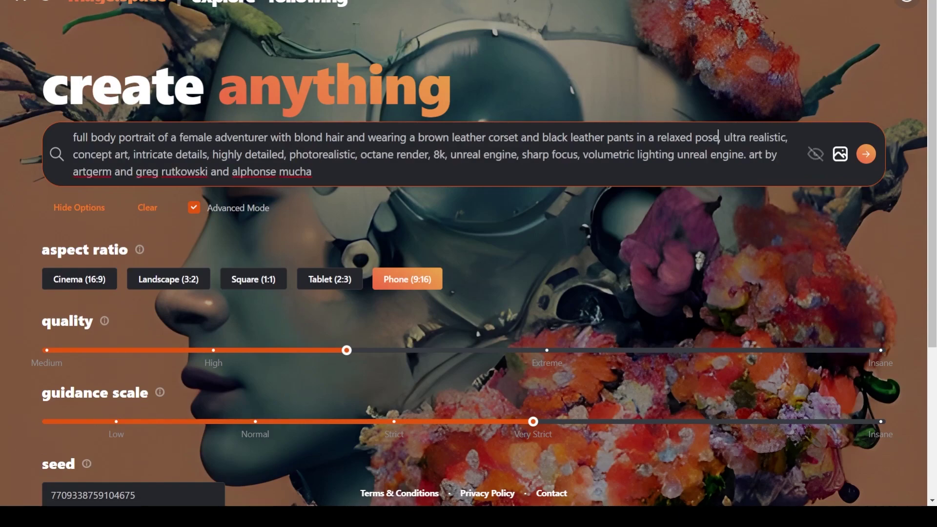
scroll(469, 254, down, 2)
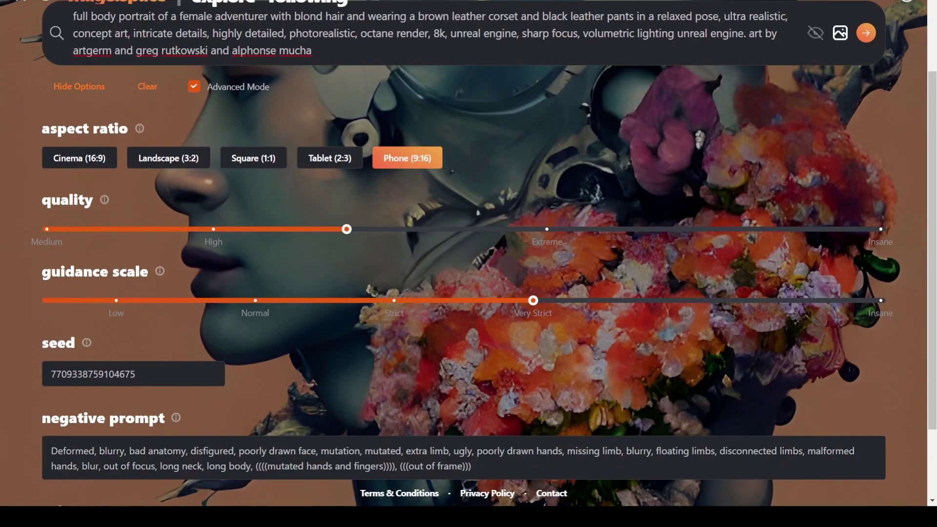
double_click(94, 374)
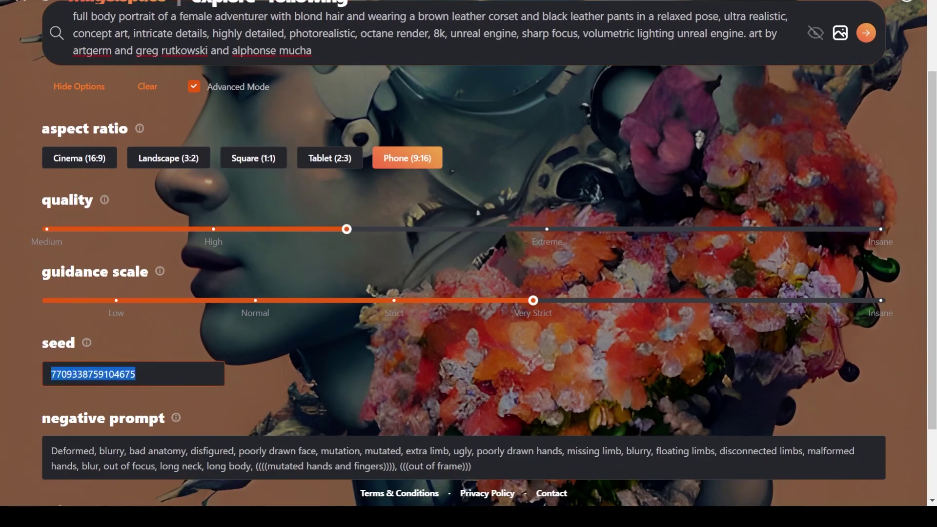
key(ctrl+v)
Scroll through the generated 512 x 904 adventurer in leather corset and pants
scroll(469, 255, up, 2)
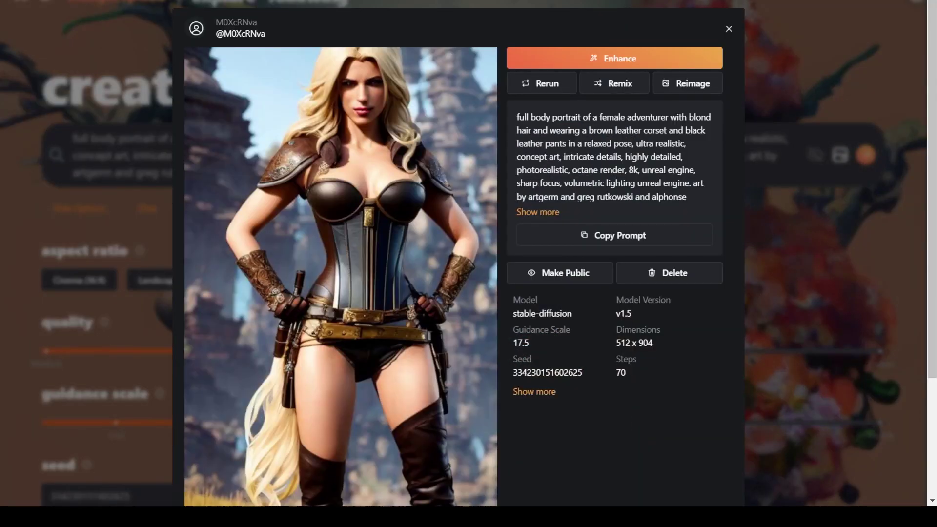
scroll(464, 254, down, 3)
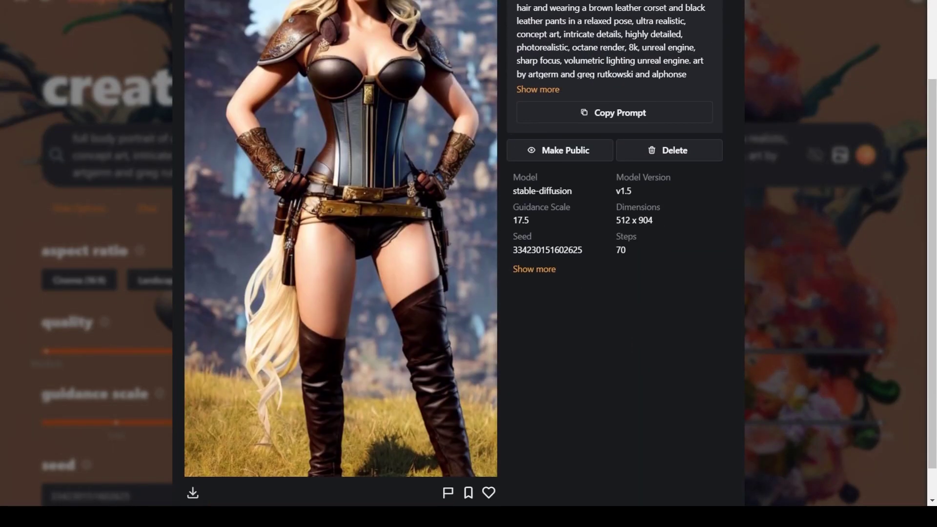
scroll(464, 254, up, 2)
scroll(464, 254, up, 1)
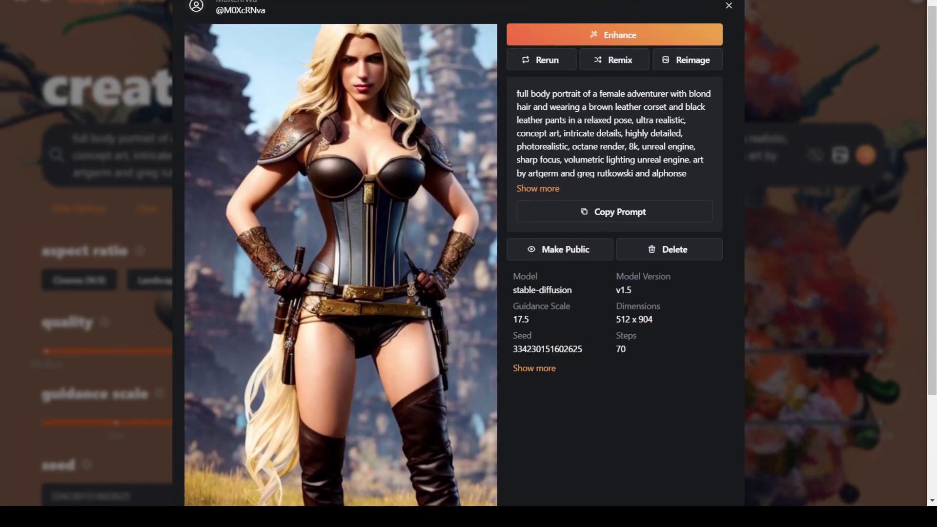
scroll(463, 253, down, 3)
scroll(464, 254, up, 2)
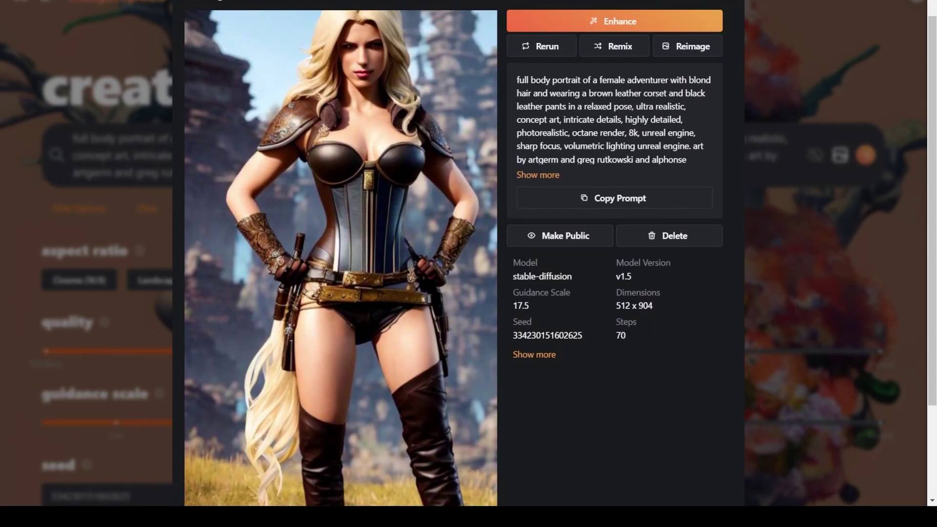
scroll(463, 253, down, 2)
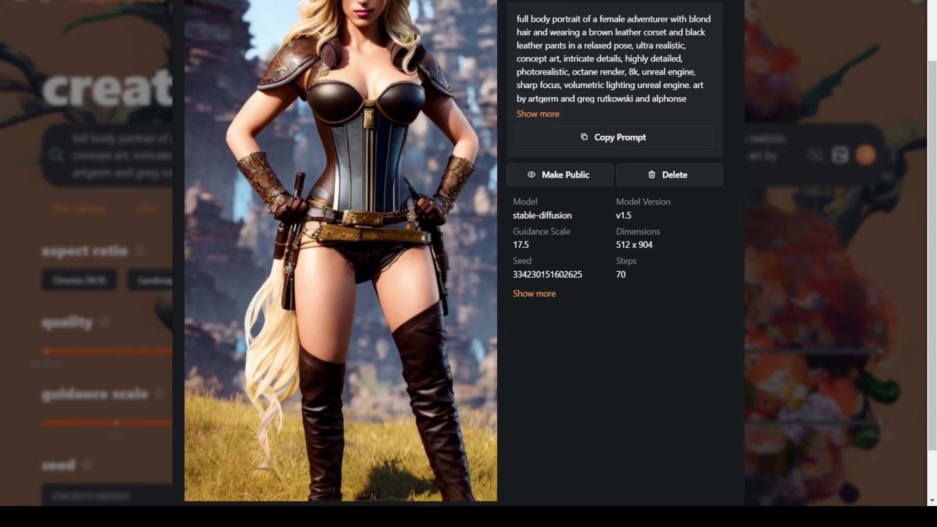